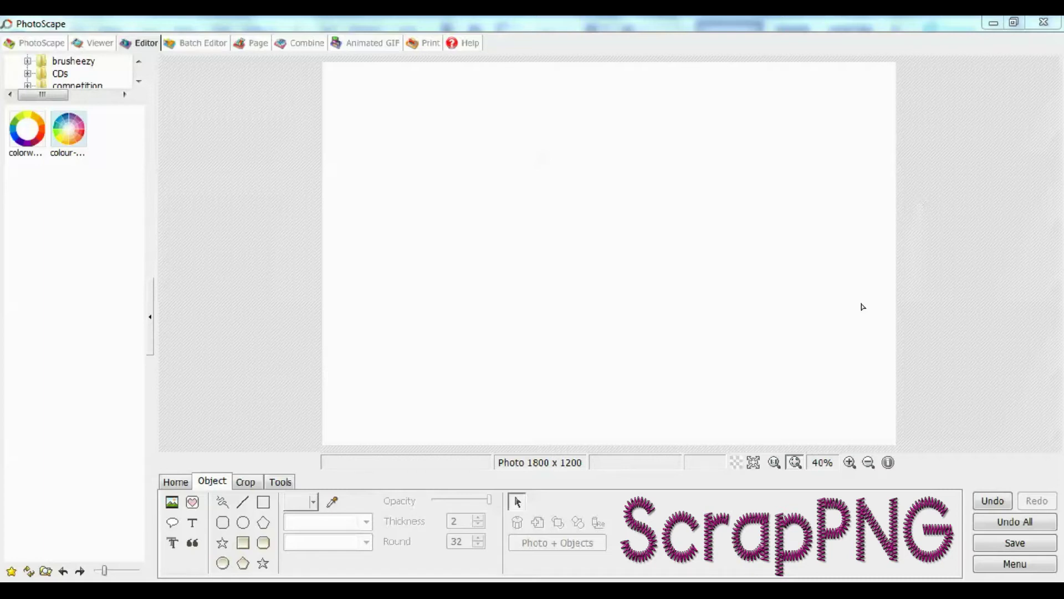
Step: Show the editor's popup menu listing New Photo and Save
click(1015, 564)
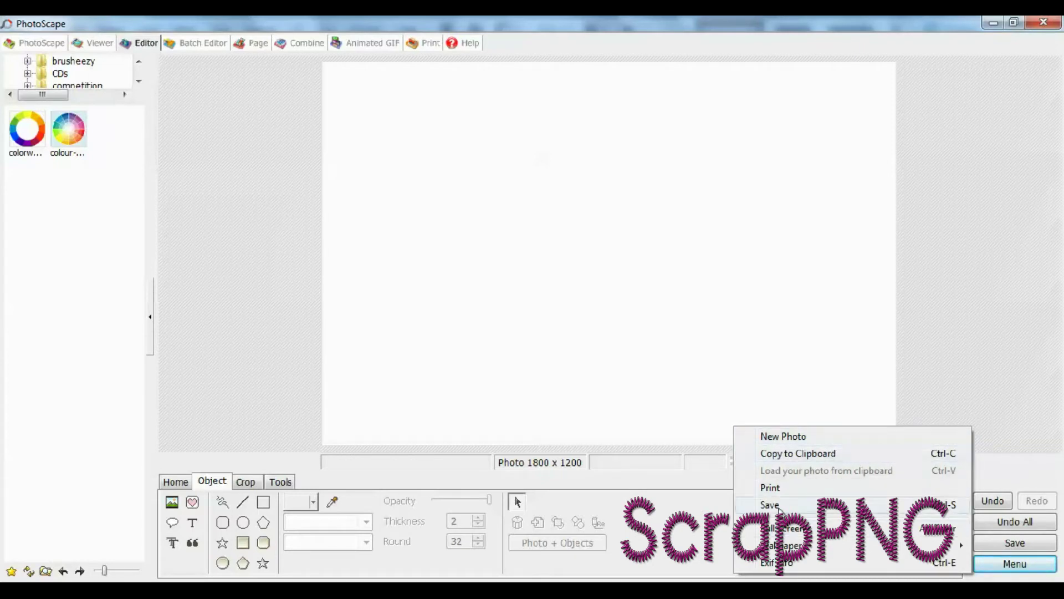
Step: Create a new 1800 x 1200 photo with a black background, discarding the old photo unsaved
click(782, 437)
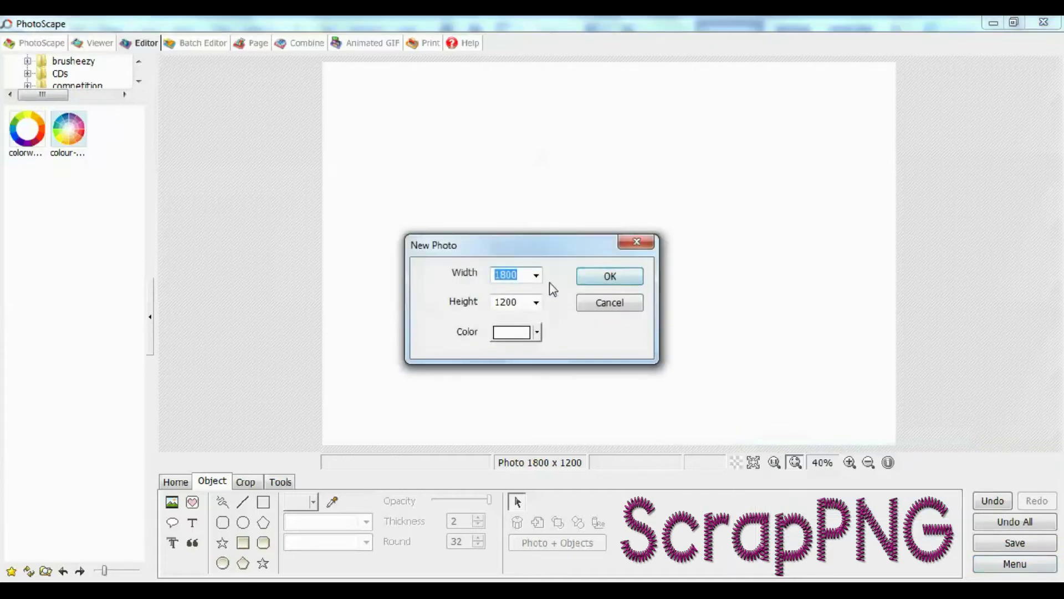
click(539, 333)
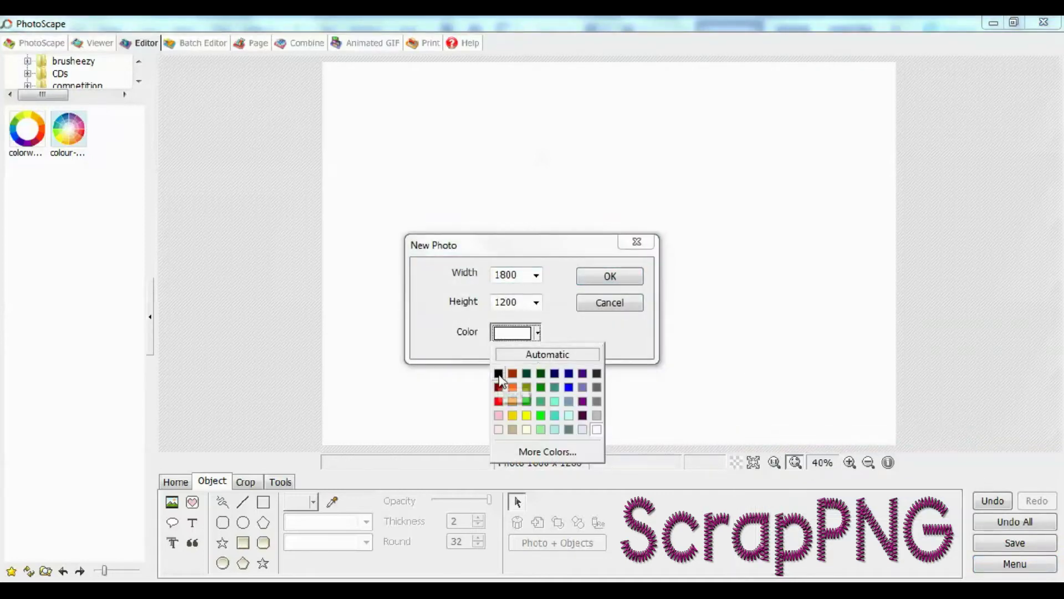
click(500, 403)
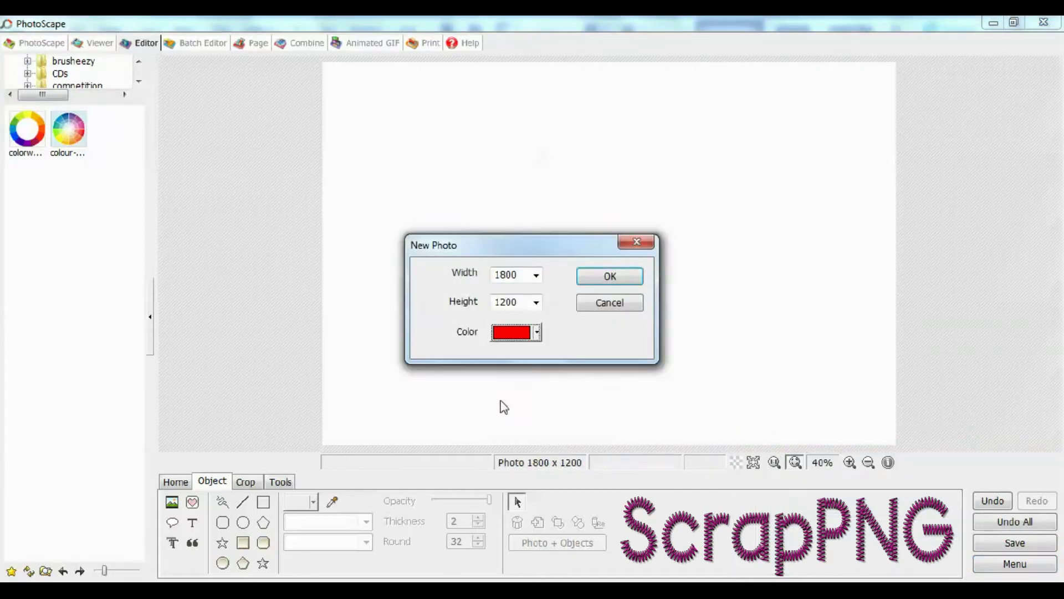
click(539, 333)
click(500, 374)
click(609, 276)
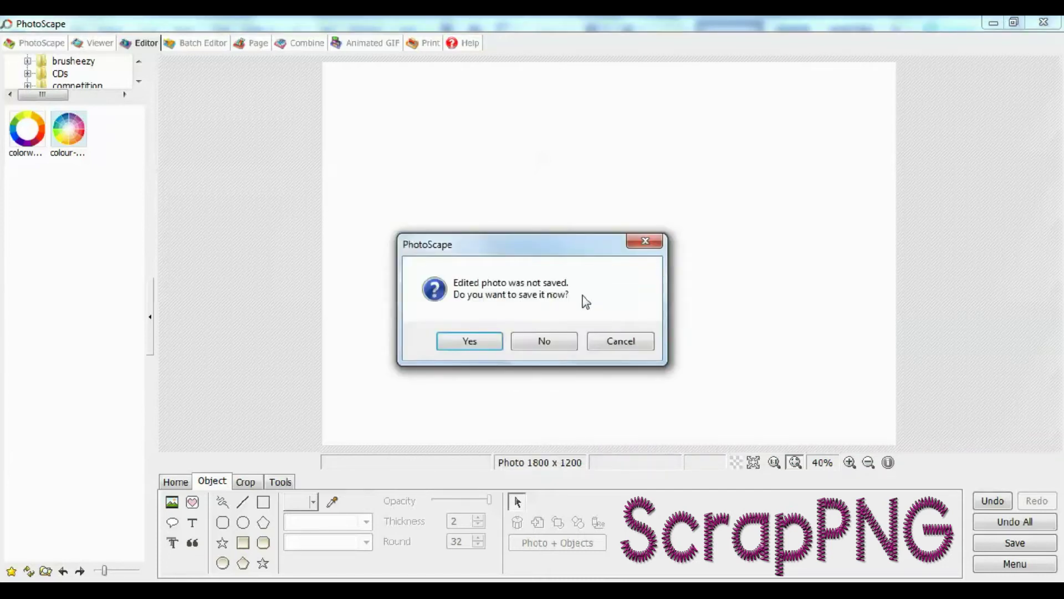
click(543, 341)
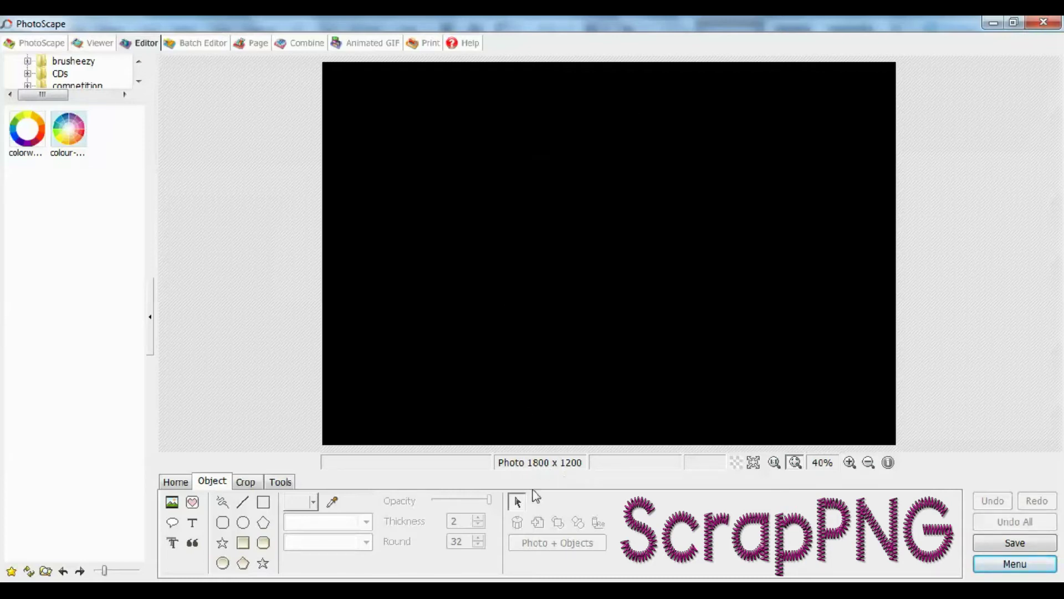
Step: Insert bottlecaptemplate.png with its 15 black circles onto the photo
click(172, 502)
click(204, 484)
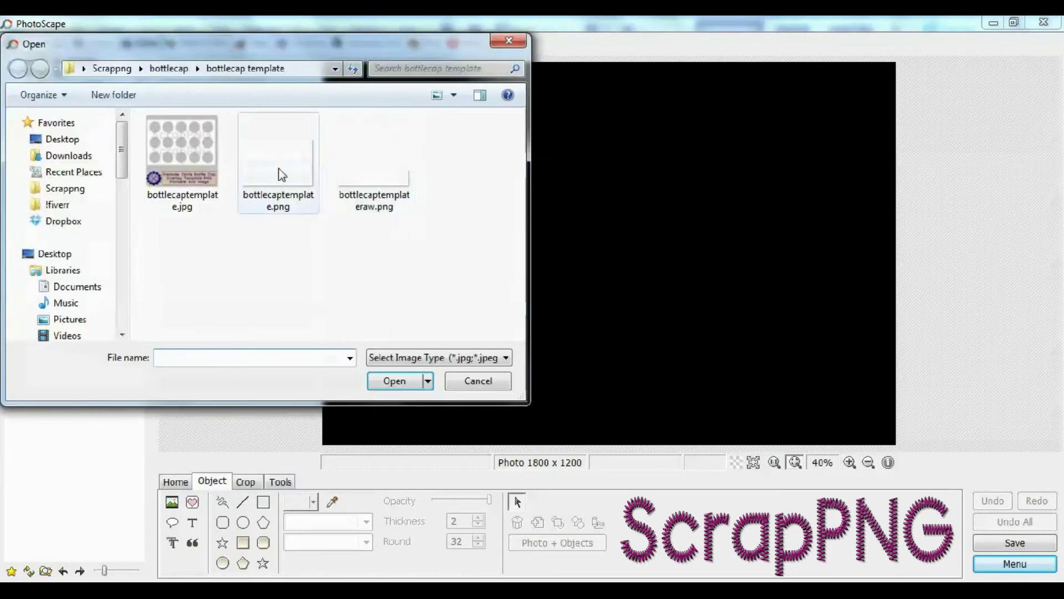
double_click(281, 173)
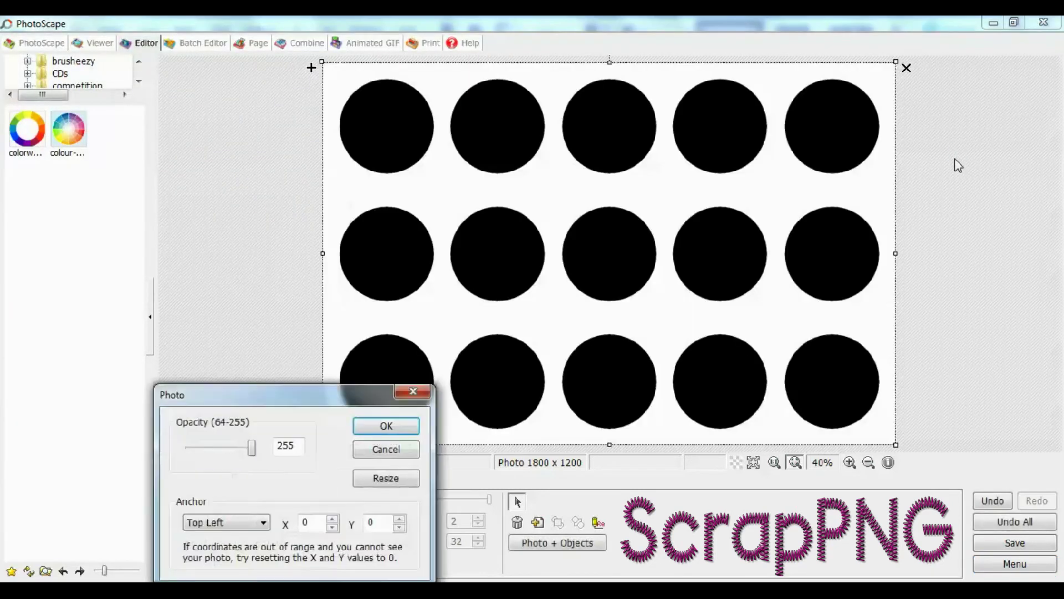
click(387, 426)
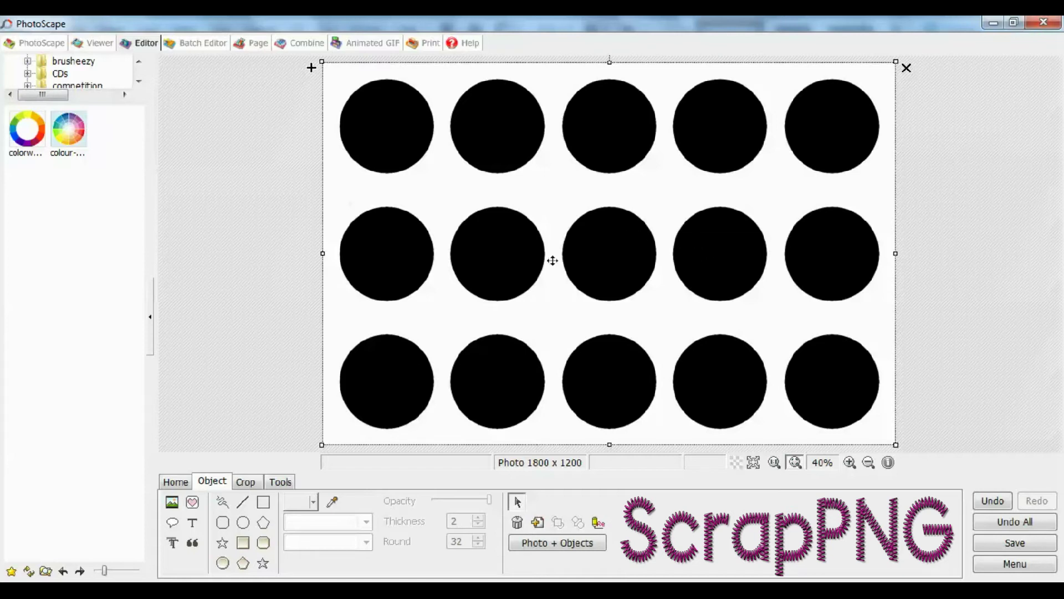
Step: Add the red heart from the Heart icon category onto the photo
click(192, 501)
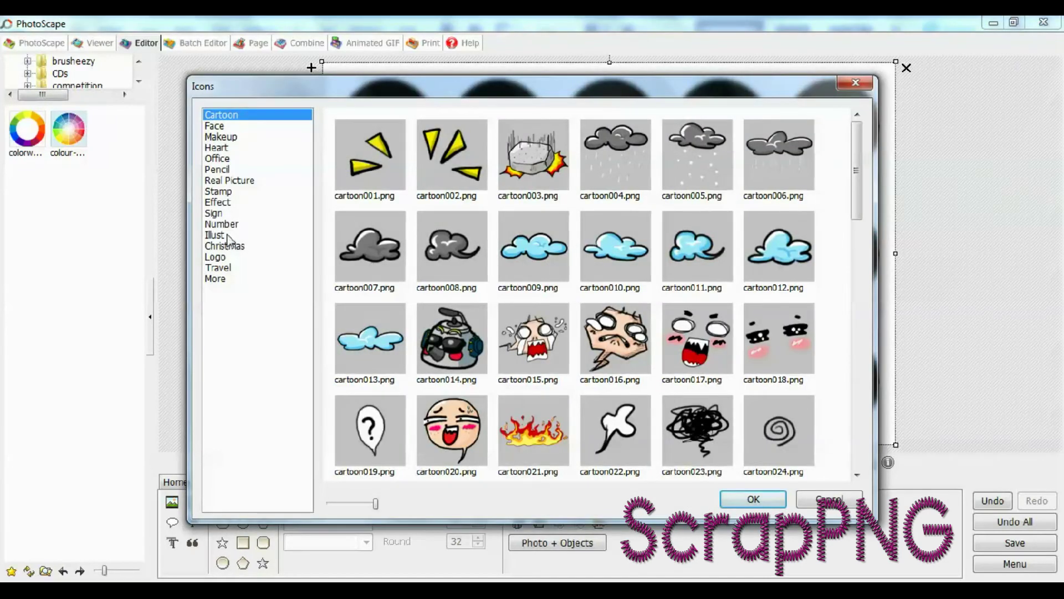
click(216, 148)
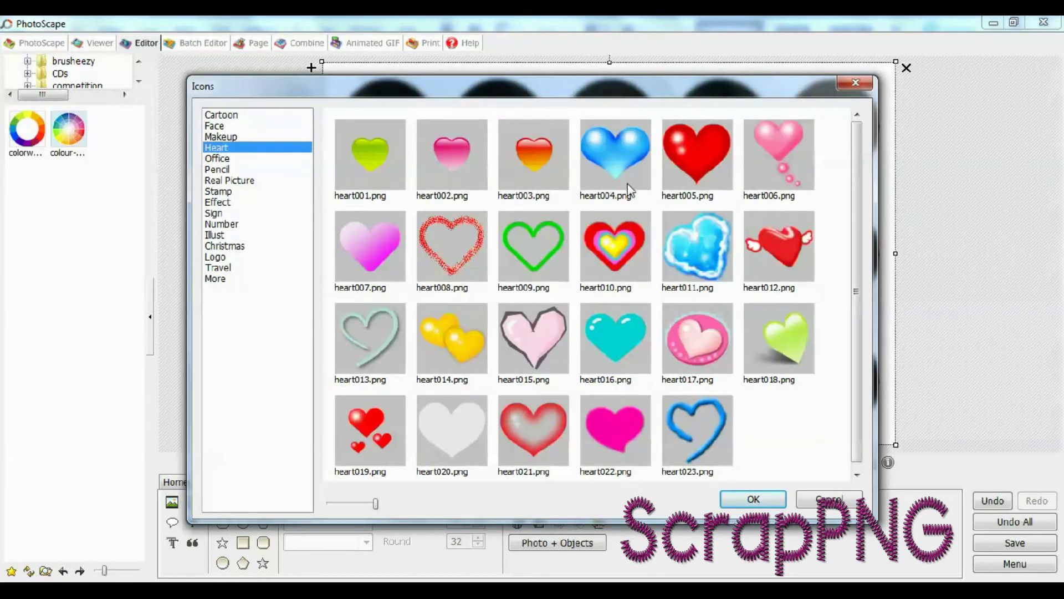
double_click(698, 158)
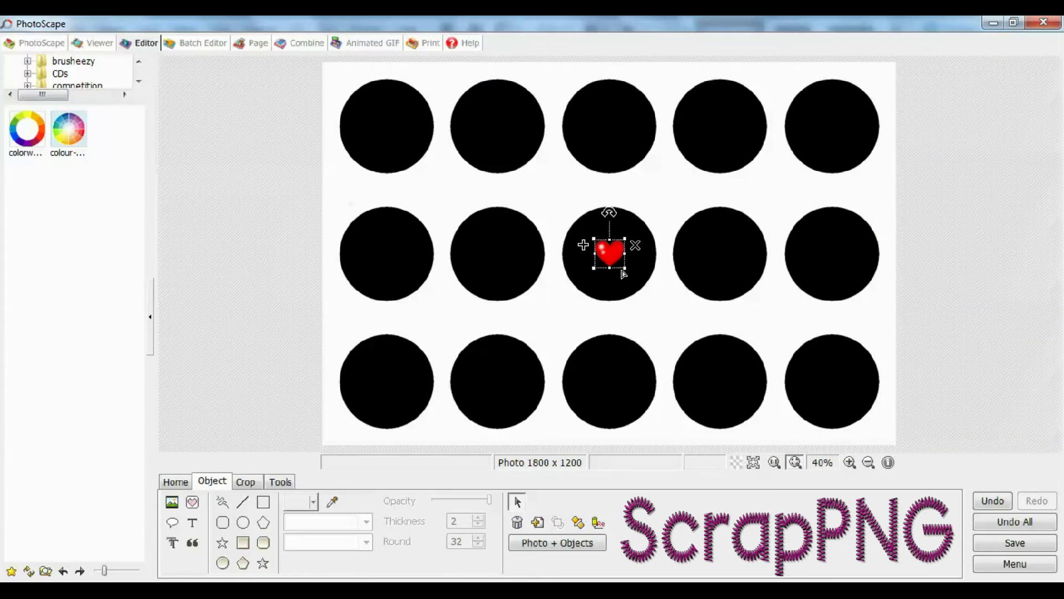
Step: Enlarge the heart to fill its circle and copy it across the middle row to the top-left circle
mouse_move(624, 270)
mouse_down()
mouse_move(672, 310)
mouse_move(624, 264)
mouse_move(493, 250)
mouse_move(383, 263)
mouse_move(378, 125)
mouse_up()
click(560, 227)
click(452, 235)
click(336, 227)
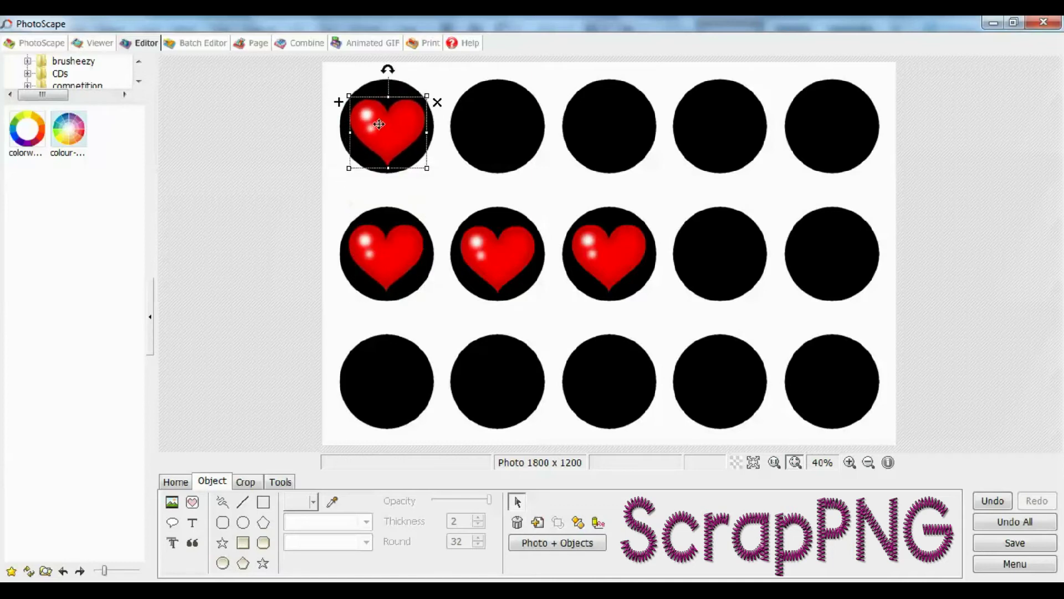
Step: Fill the remaining top-row circles with heart copies, one per circle
click(336, 102)
drag(384, 125, 515, 132)
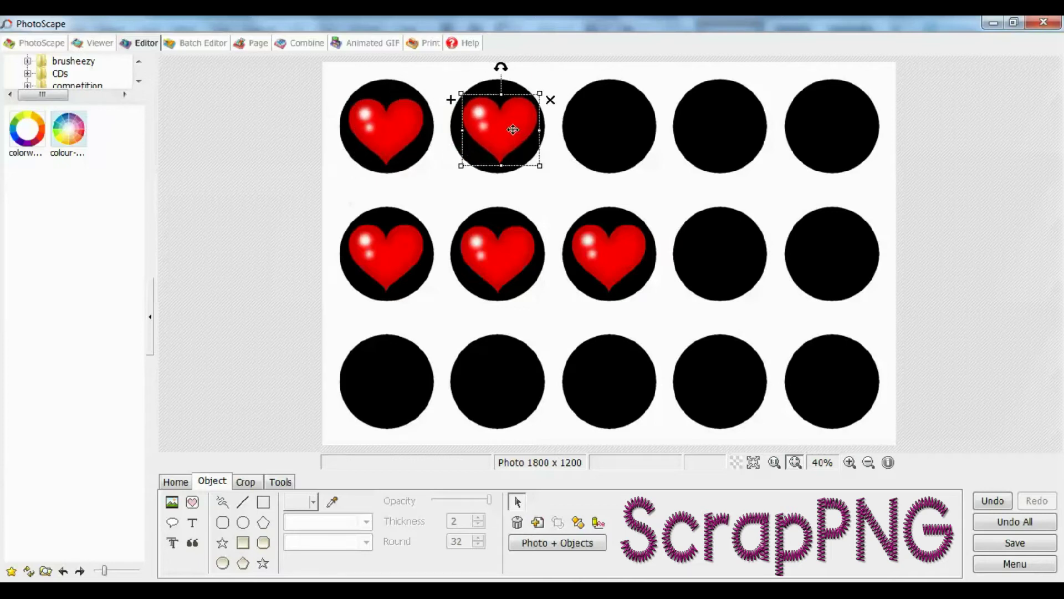
click(451, 104)
drag(499, 130, 598, 132)
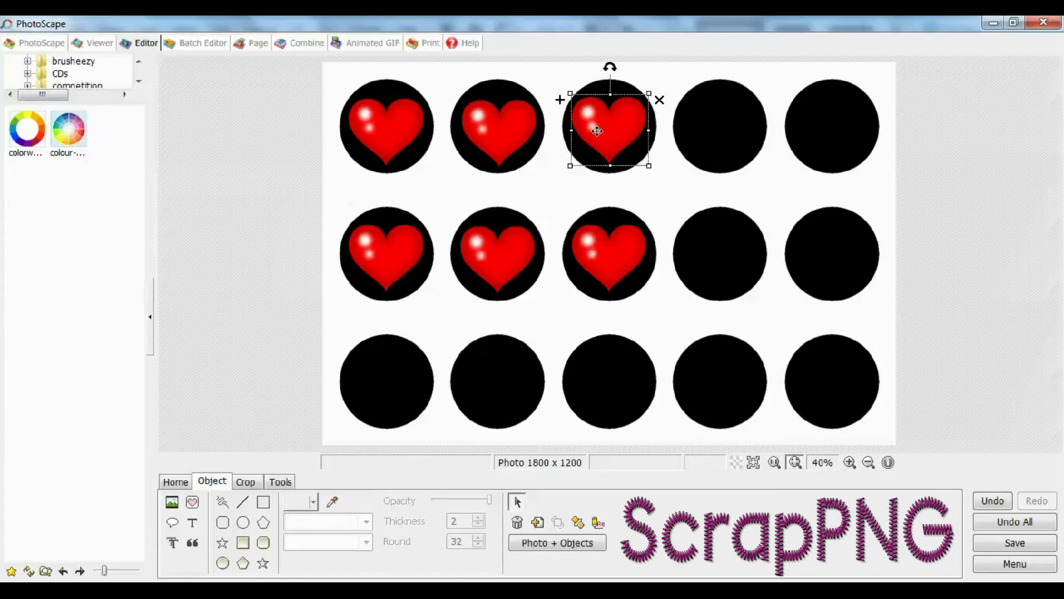
click(563, 100)
drag(610, 129, 706, 127)
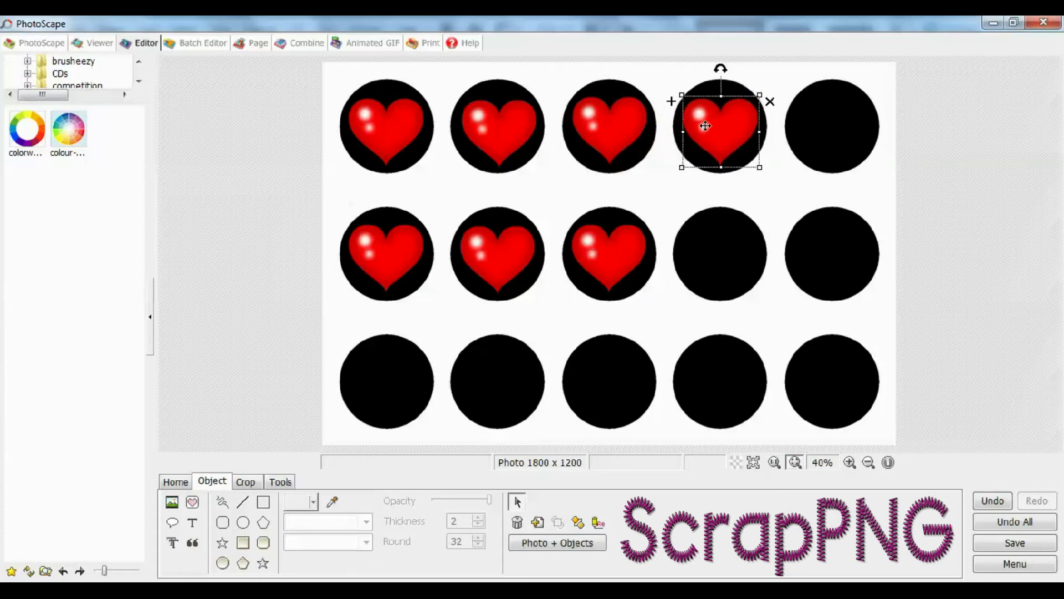
mouse_move(705, 127)
mouse_down()
mouse_move(823, 130)
mouse_move(830, 262)
mouse_move(835, 252)
mouse_move(710, 245)
mouse_up()
click(677, 106)
click(782, 101)
Step: Copy hearts onto the last middle circles and the third, fourth and fifth bottom circles
click(782, 228)
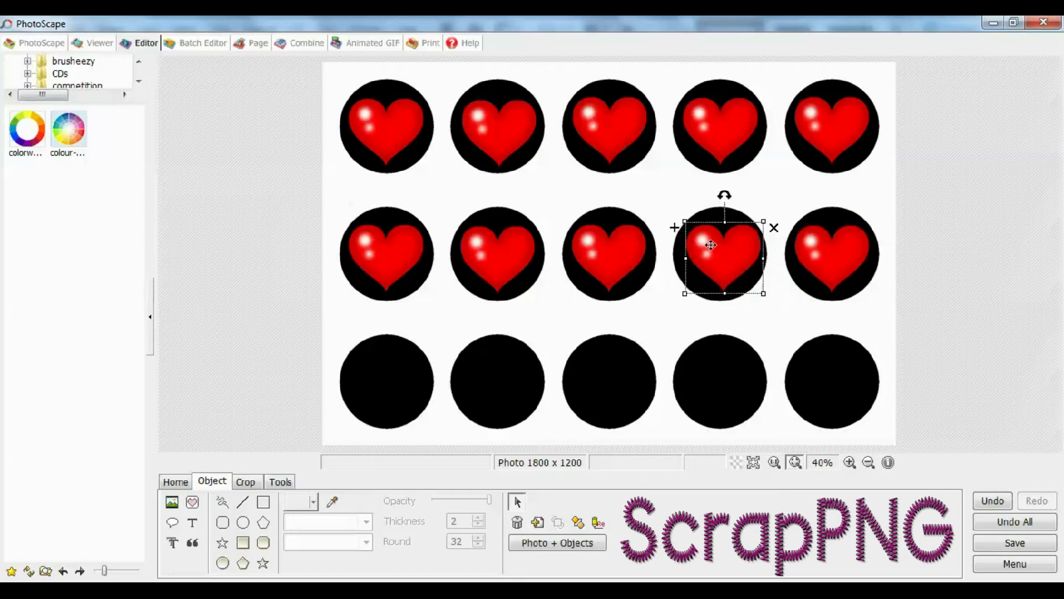
click(674, 227)
drag(724, 254, 713, 374)
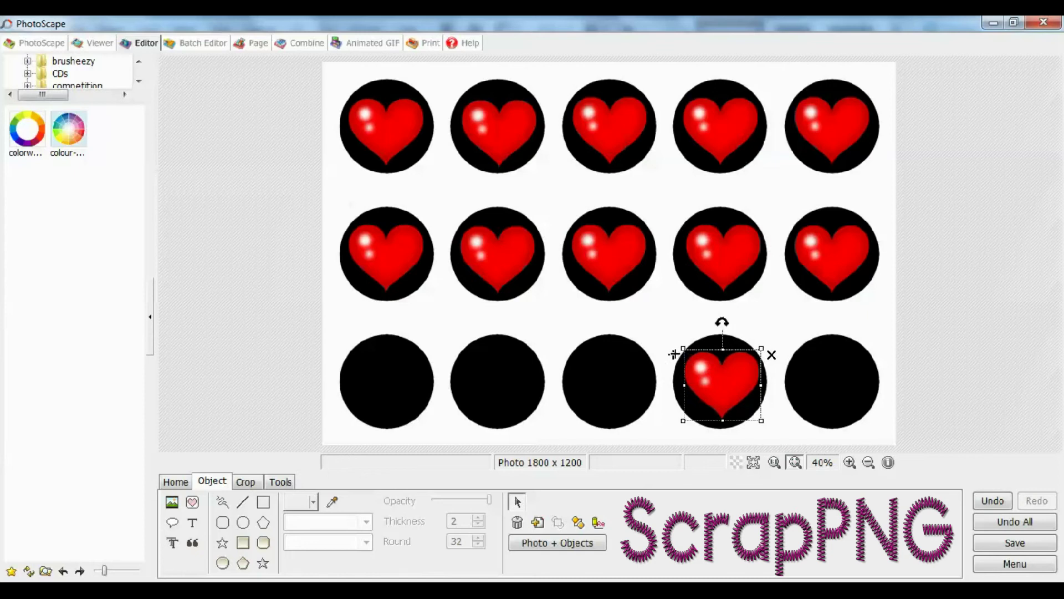
click(673, 356)
drag(744, 394, 835, 389)
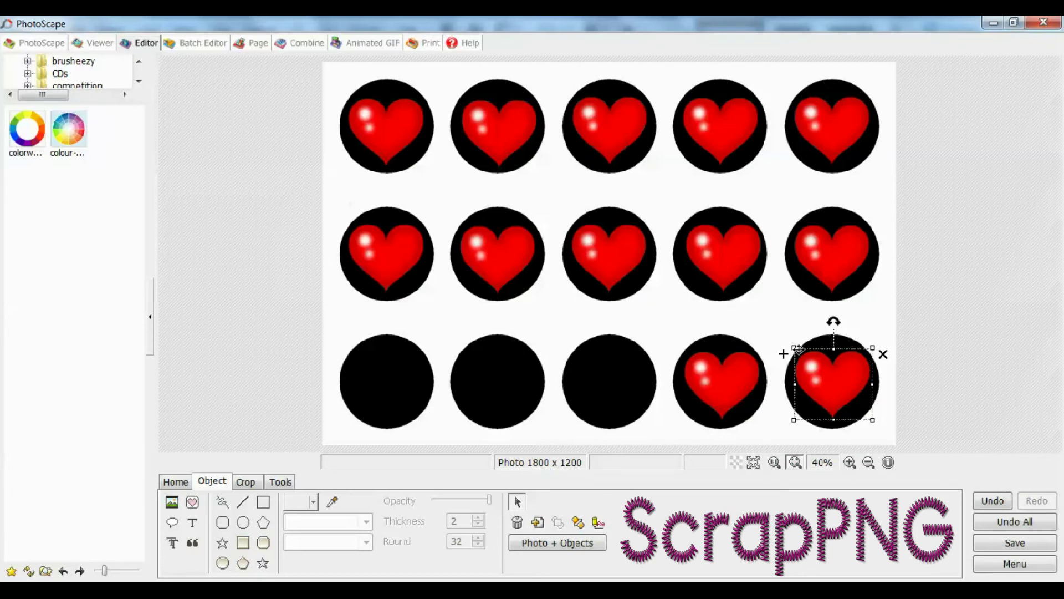
drag(834, 380, 608, 378)
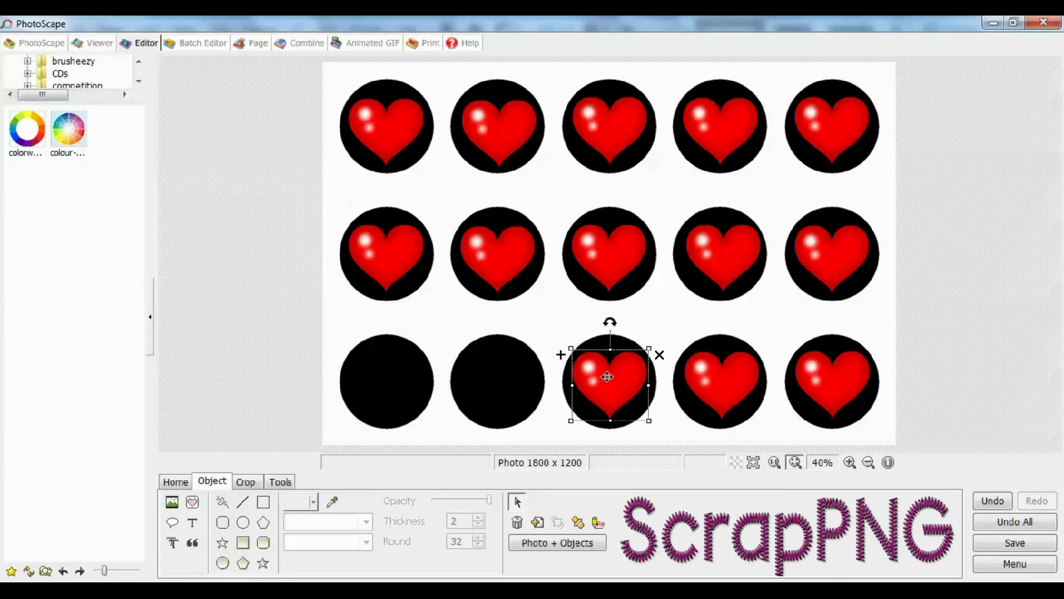
click(545, 322)
right_click(543, 318)
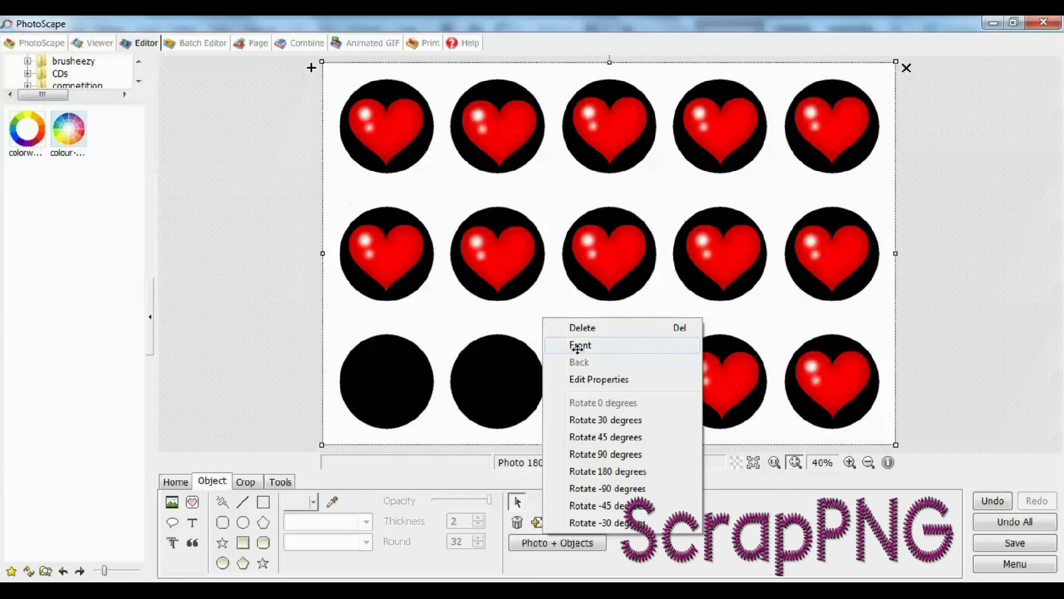
click(472, 326)
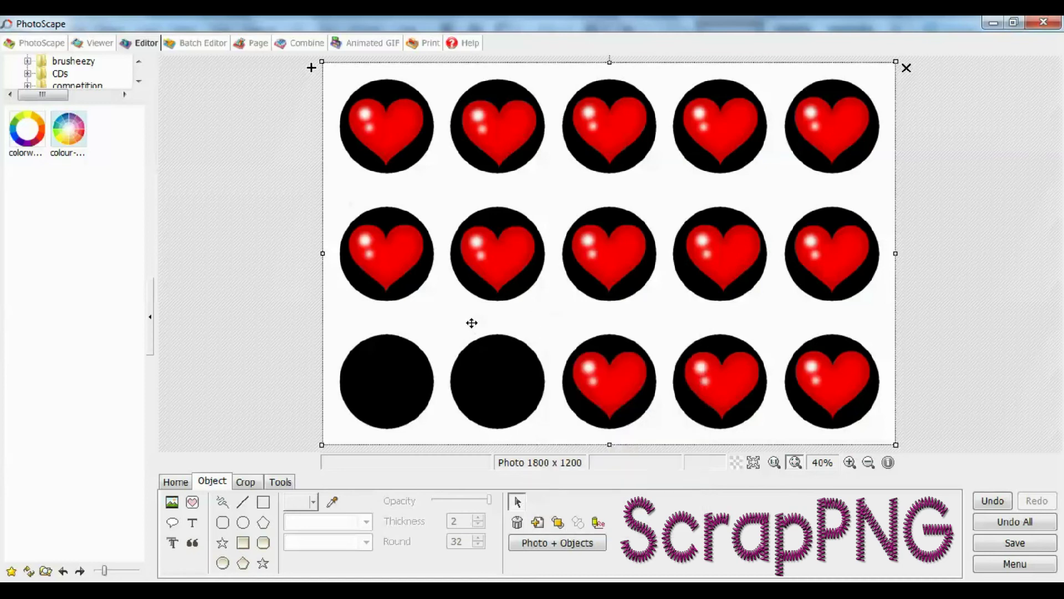
Step: Copy hearts onto the first and second bottom circles so every circle has one
click(609, 383)
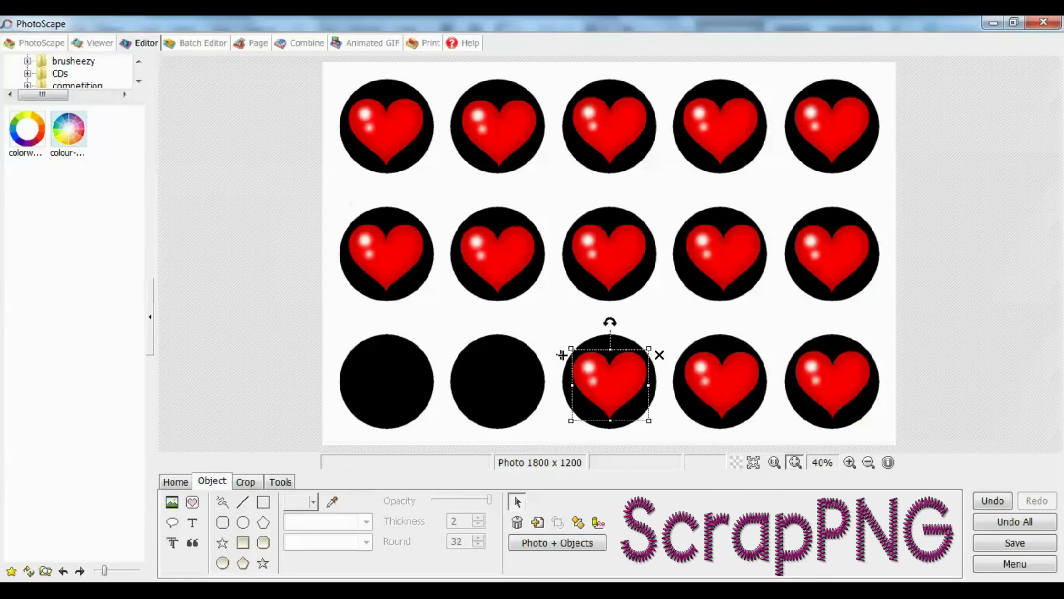
drag(605, 379, 494, 378)
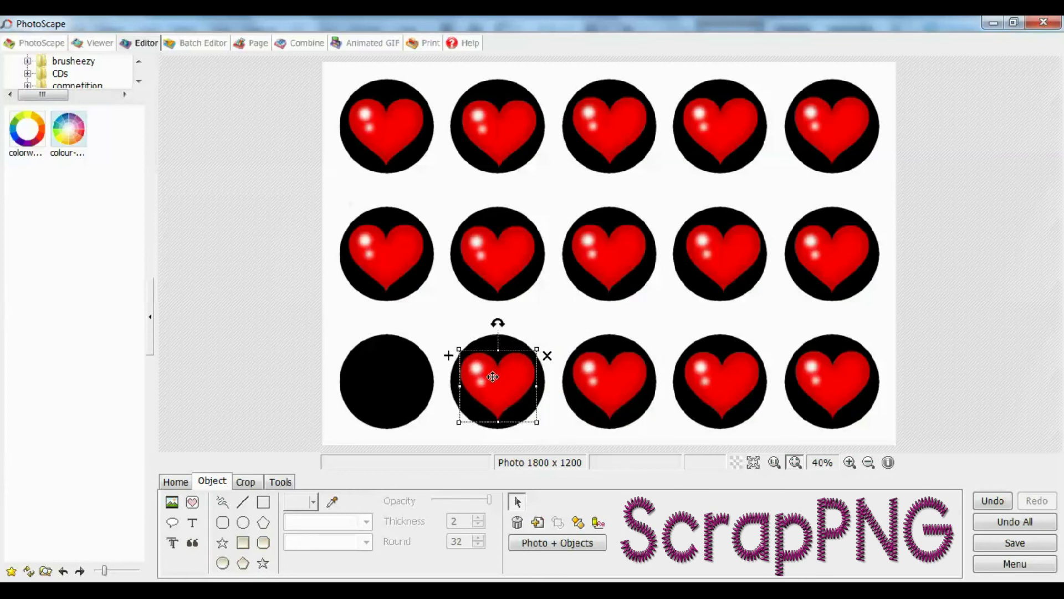
drag(493, 378, 383, 376)
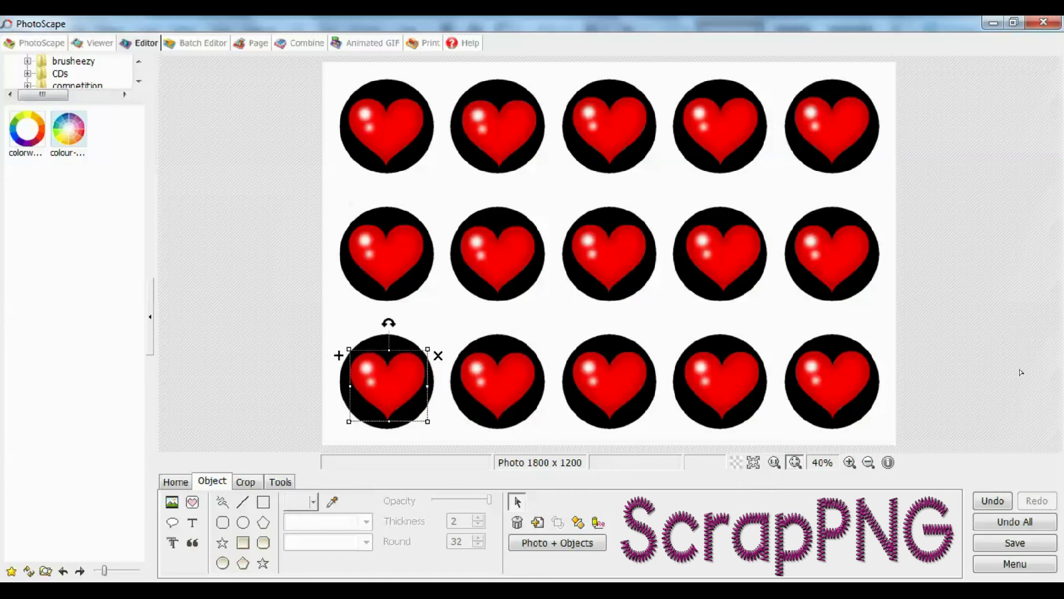
Step: Recentre the slightly off hearts in the middle and top rows, then deselect
click(725, 259)
drag(725, 260, 722, 261)
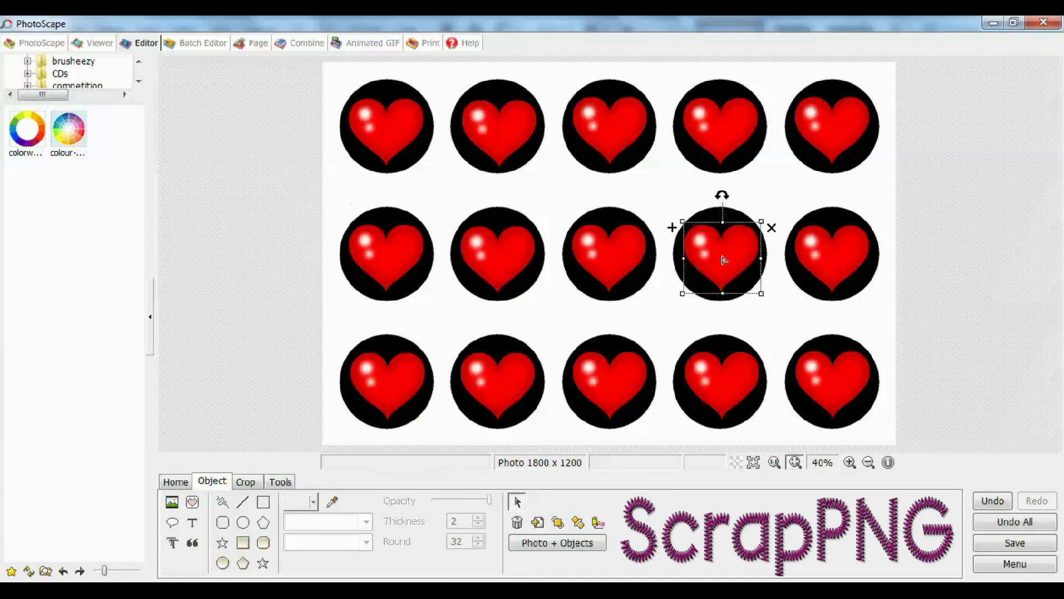
click(819, 260)
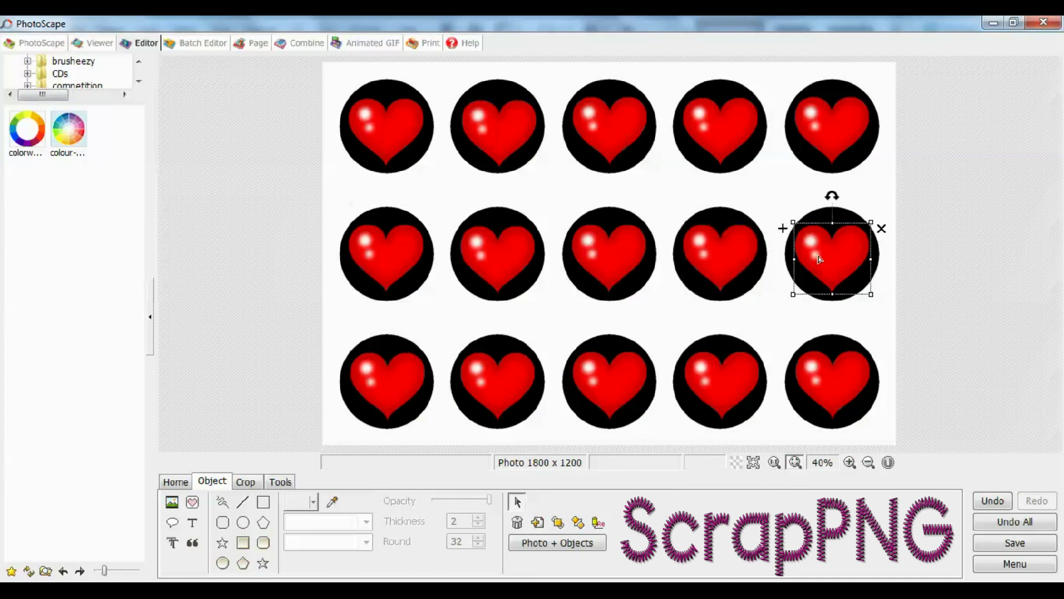
drag(820, 260, 821, 259)
click(928, 258)
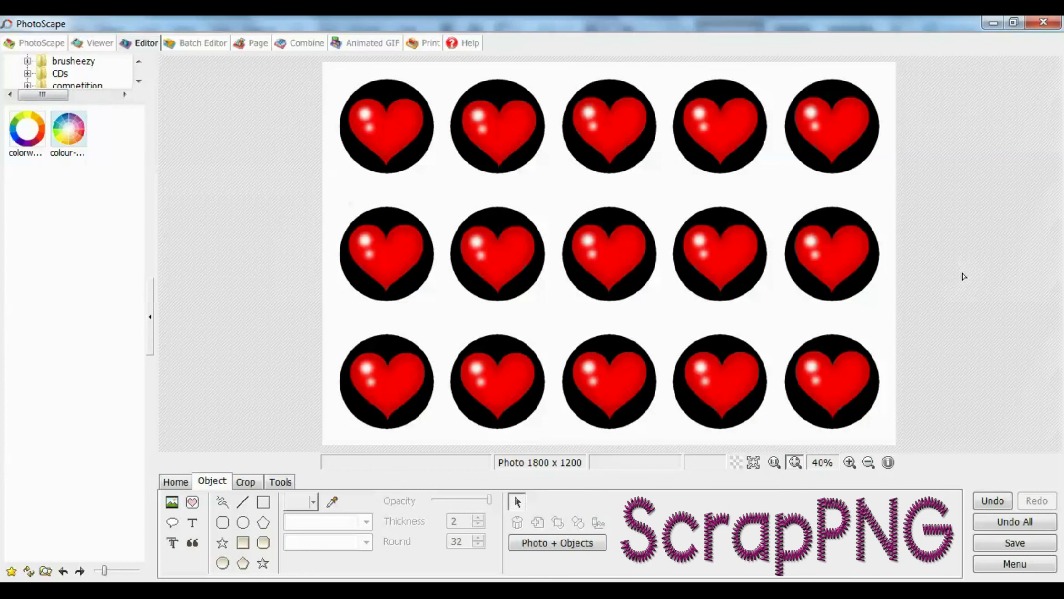
click(487, 136)
drag(487, 136, 492, 131)
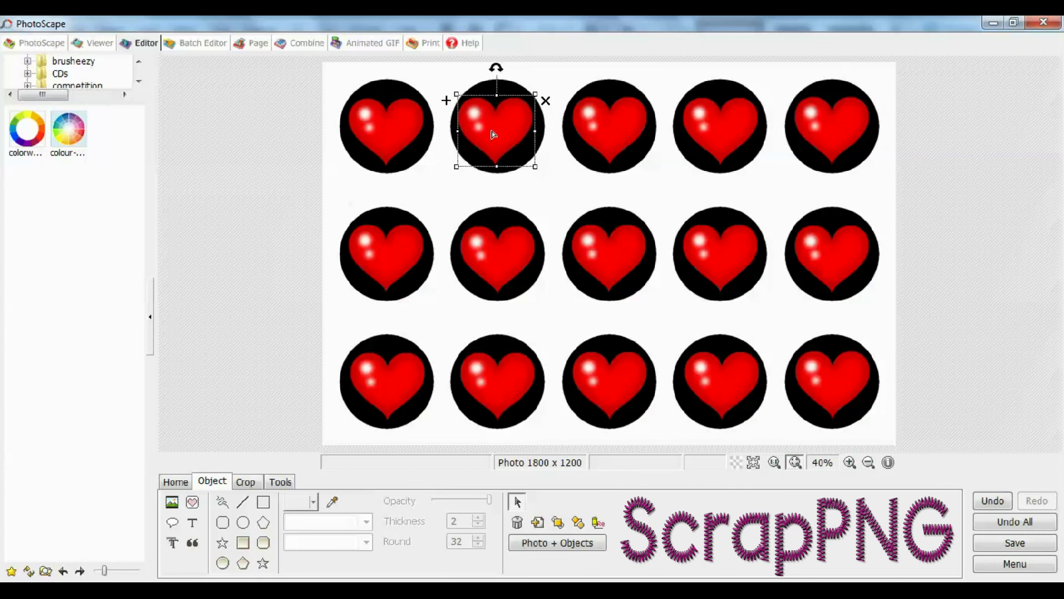
click(385, 132)
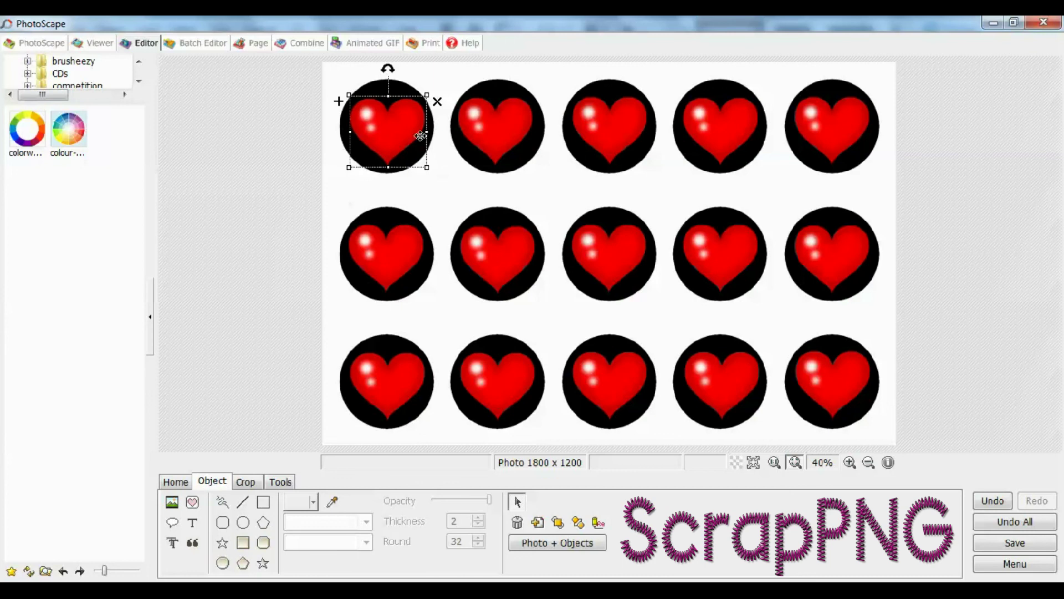
click(979, 223)
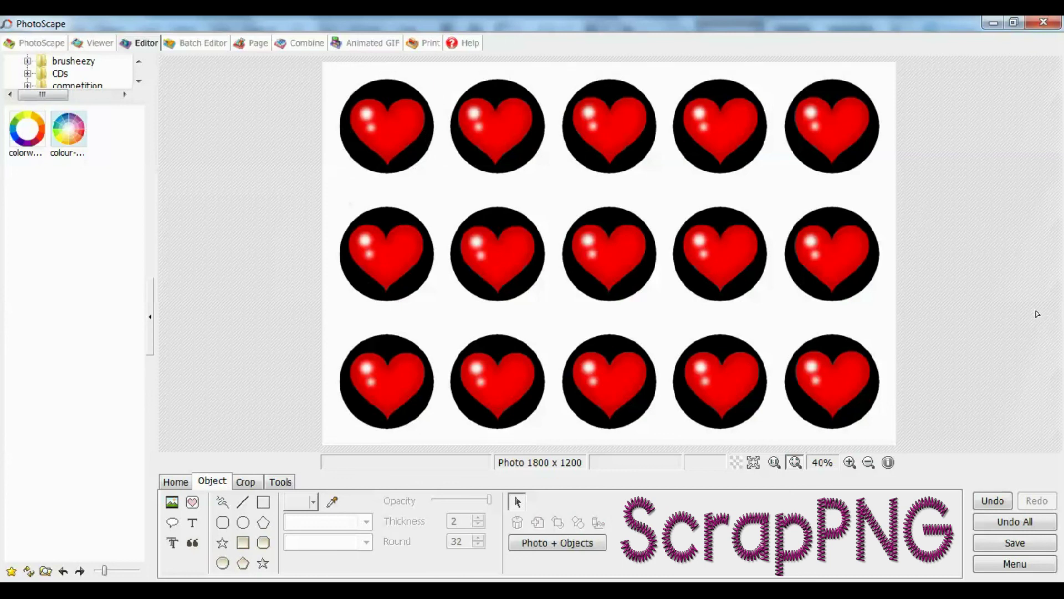